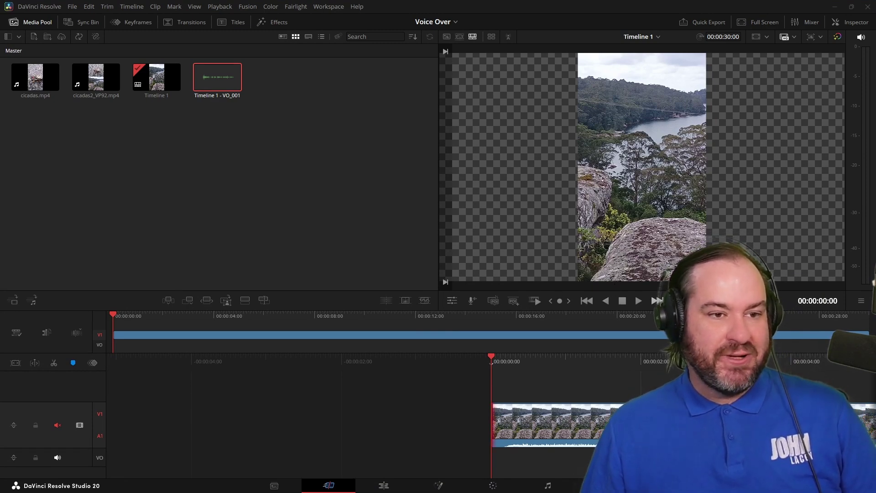
Load cicadastxt.txt as the voiceover prompter script shown over the viewer.
{"action": "left_click", "coordinate": [471, 303]}
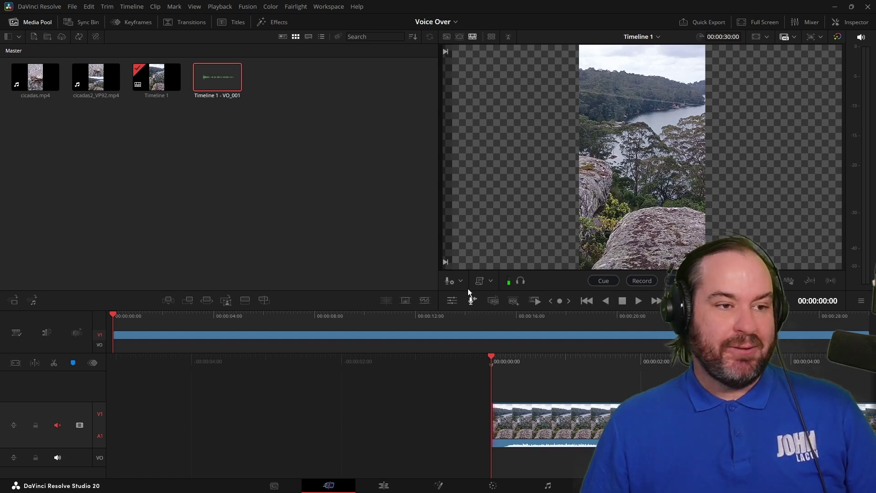
{"action": "left_click", "coordinate": [491, 281]}
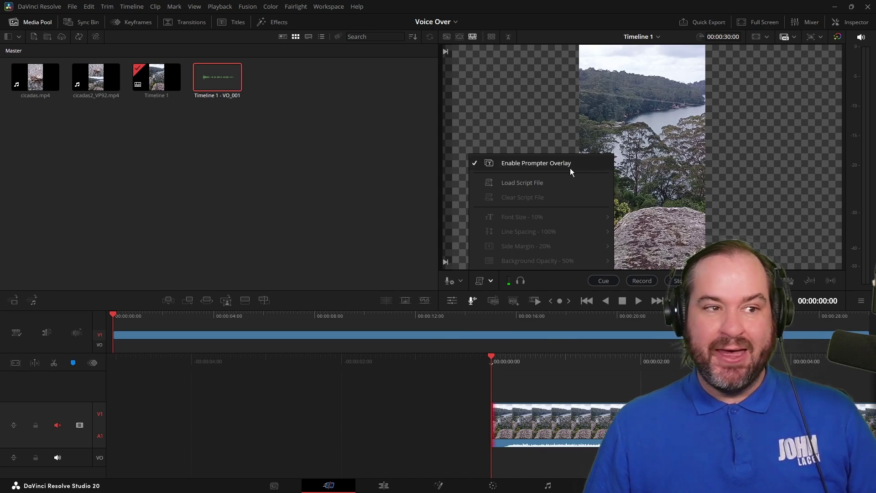
{"action": "left_click", "coordinate": [570, 182]}
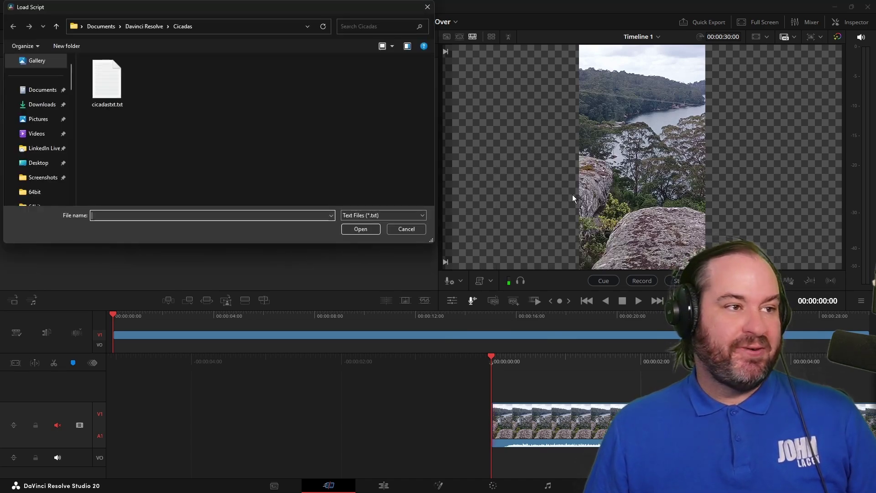
{"action": "double_click", "coordinate": [119, 86]}
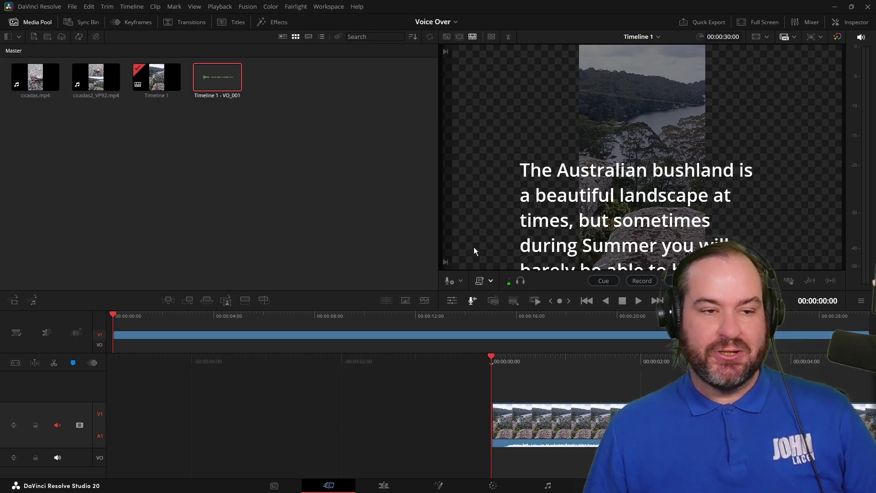
{"action": "left_click", "coordinate": [493, 282]}
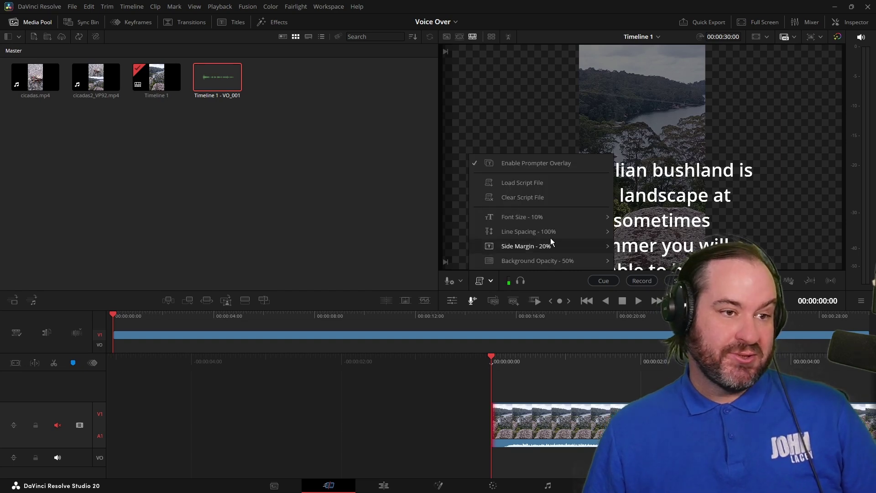
{"action": "mouse_move", "coordinate": [554, 232]}
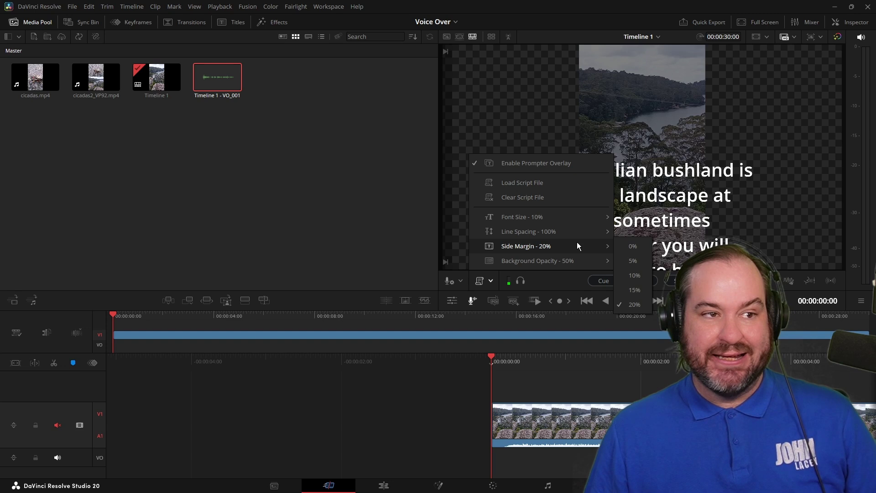
{"action": "mouse_move", "coordinate": [578, 261]}
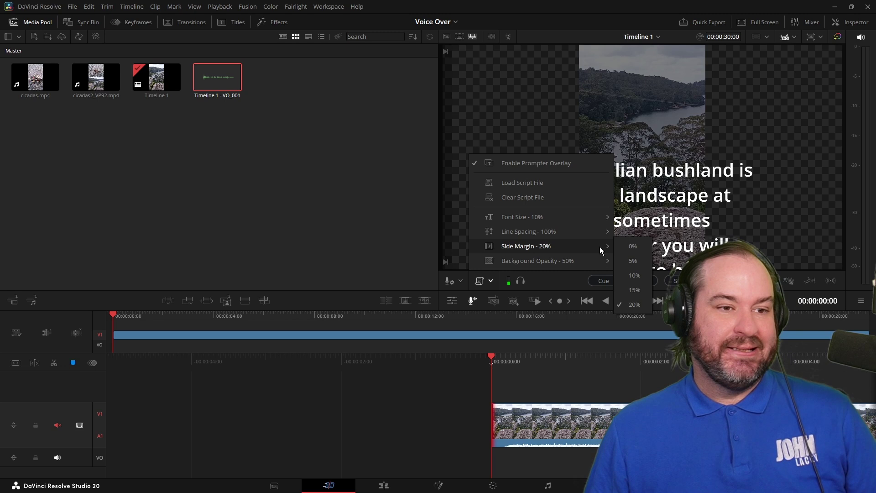
{"action": "left_click", "coordinate": [609, 4]}
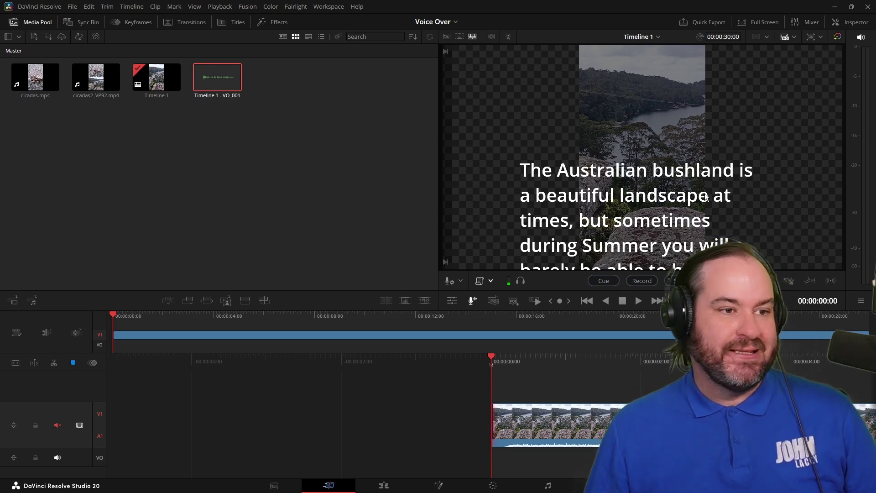
Review the voiceover audio input, Voiceover Track destination and timeline-only monitoring settings.
{"action": "left_click", "coordinate": [460, 282]}
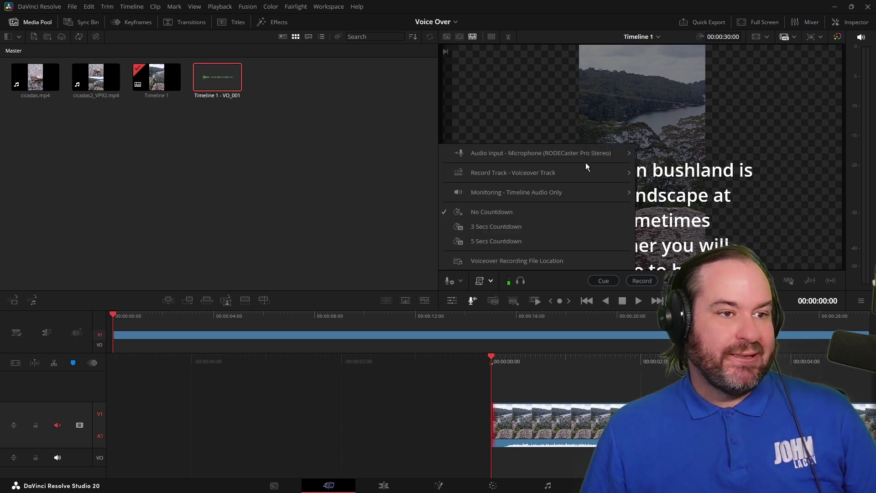
{"action": "mouse_move", "coordinate": [588, 171]}
{"action": "mouse_move", "coordinate": [589, 155]}
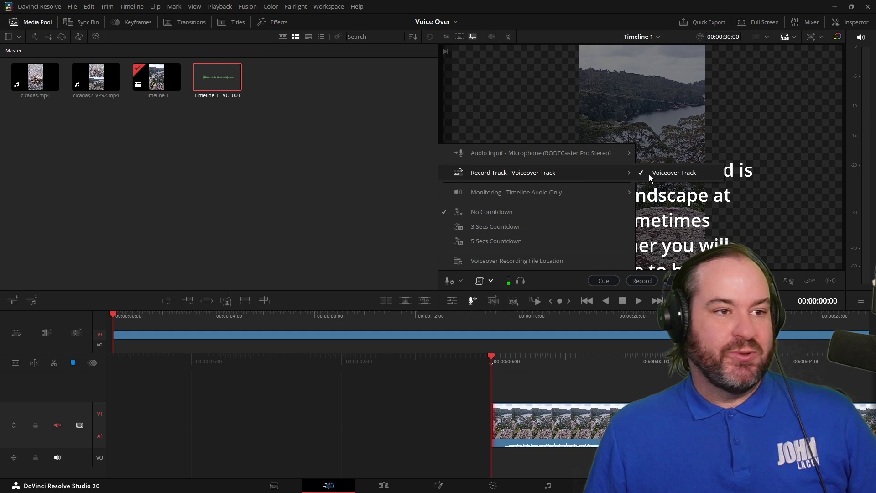
{"action": "mouse_move", "coordinate": [565, 191]}
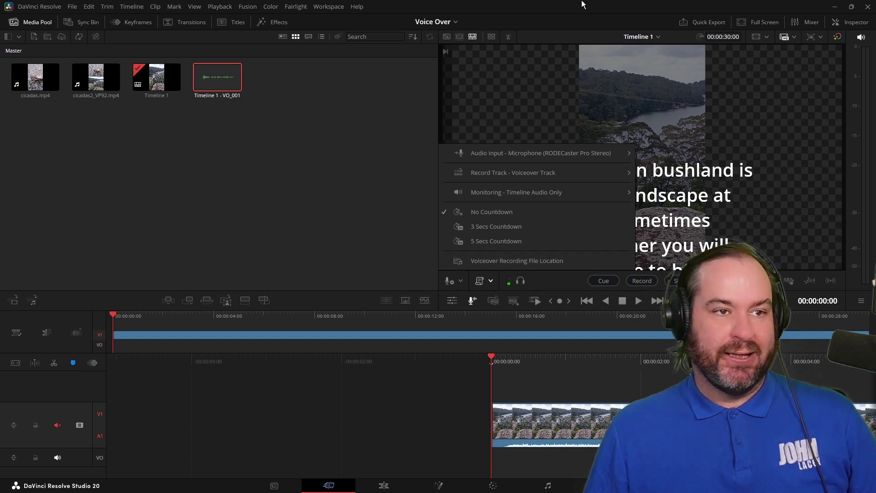
Record a narration take from the prompter, creating Timeline 1 - VO_002 on the VO track.
{"action": "left_click", "coordinate": [602, 91]}
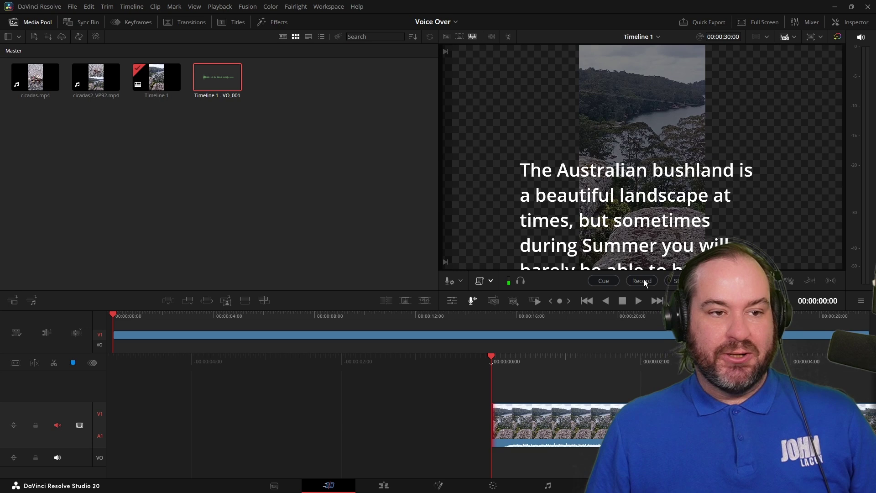
{"action": "left_click", "coordinate": [644, 280]}
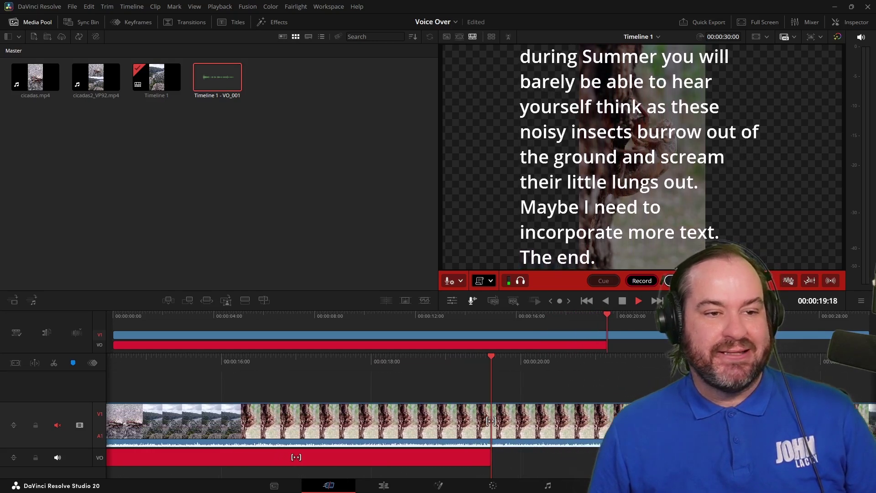
{"action": "key", "text": "space"}
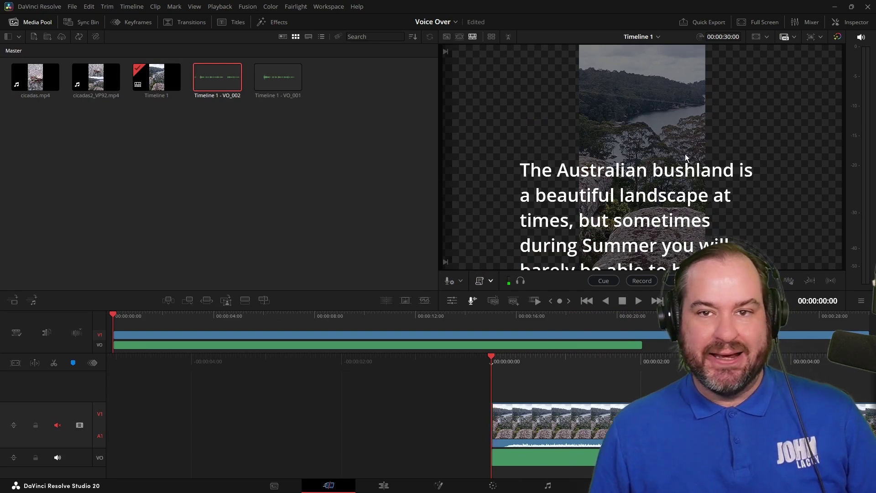
Open the project settings from the project menu and close them again.
{"action": "left_click", "coordinate": [71, 7]}
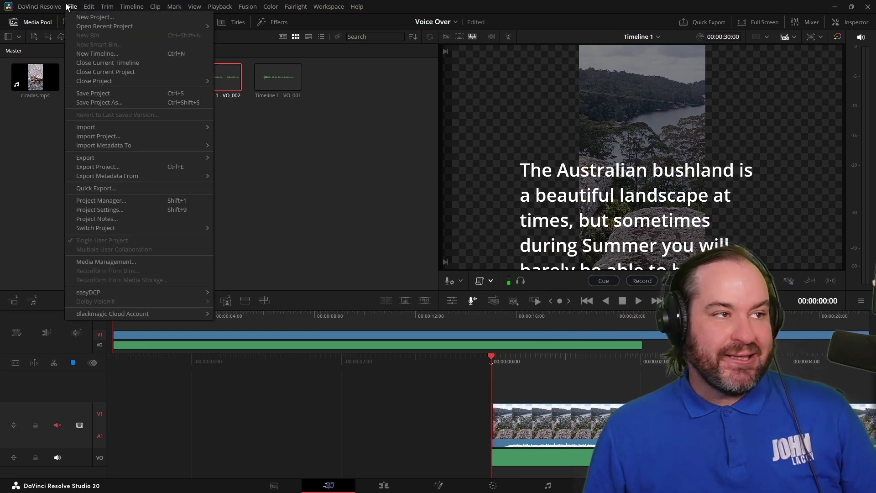
{"action": "left_click", "coordinate": [141, 206]}
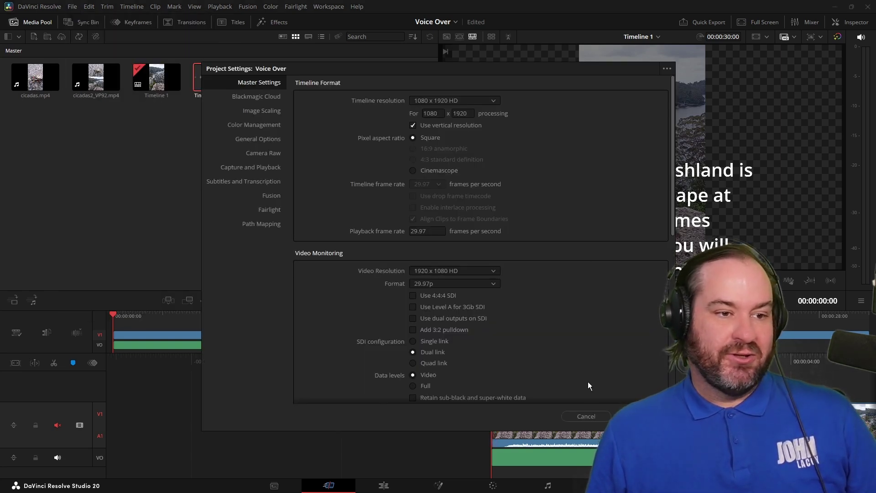
{"action": "left_click", "coordinate": [644, 416]}
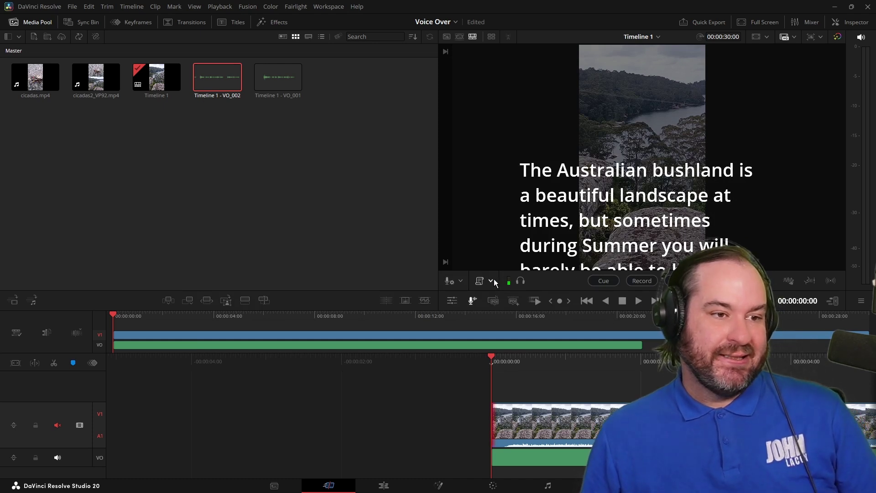
Record and stop another short voiceover take, then widen the media pool.
{"action": "left_click", "coordinate": [639, 284]}
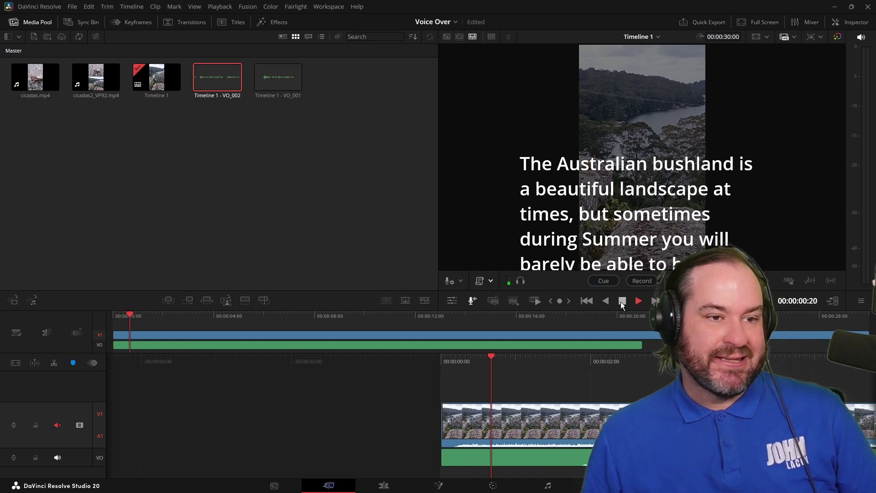
{"action": "left_click", "coordinate": [624, 302]}
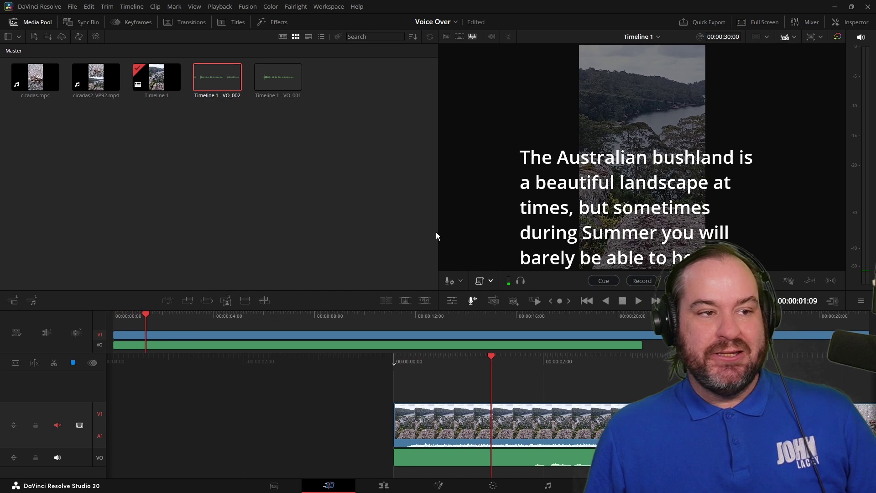
{"action": "left_click_drag", "start_coordinate": [439, 228], "coordinate": [520, 235]}
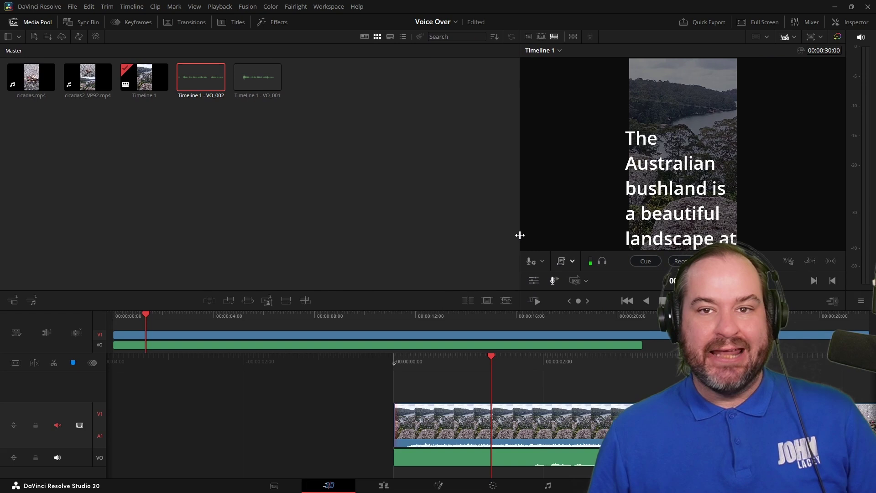
Normalize the VO_002 clip to the YouTube loudness target on the Fairlight page, then return to Cut.
{"action": "left_click", "coordinate": [547, 485]}
{"action": "left_click", "coordinate": [172, 228]}
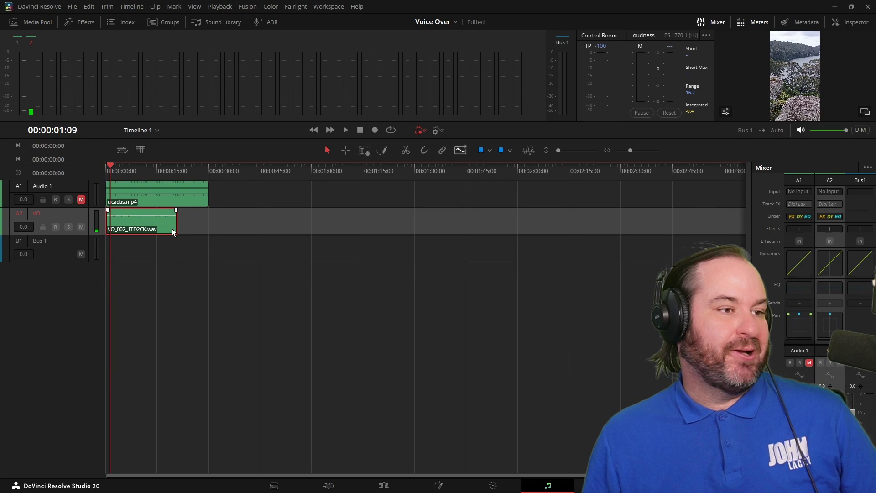
{"action": "right_click", "coordinate": [171, 228]}
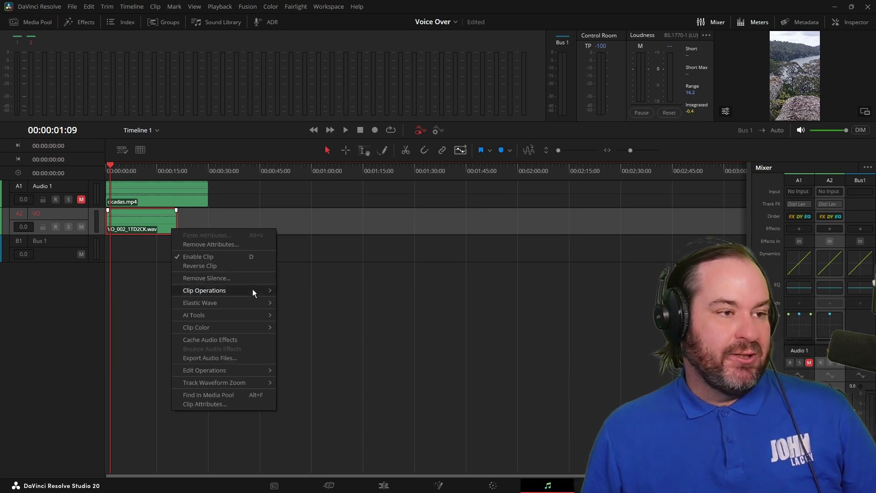
{"action": "mouse_move", "coordinate": [253, 290]}
{"action": "left_click", "coordinate": [329, 321]}
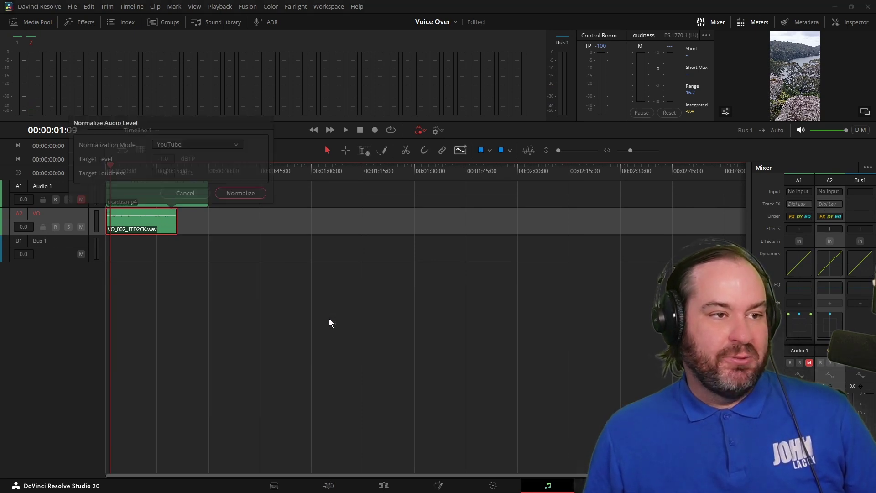
{"action": "left_click", "coordinate": [234, 196]}
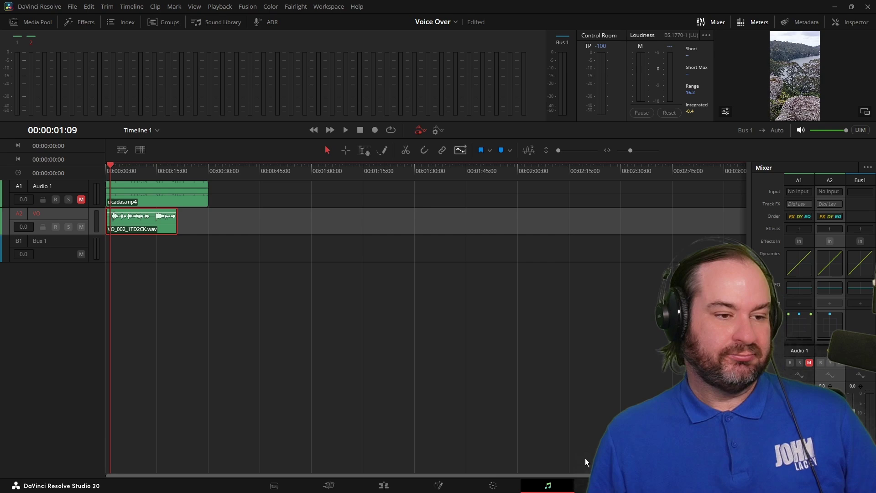
{"action": "left_click", "coordinate": [329, 485]}
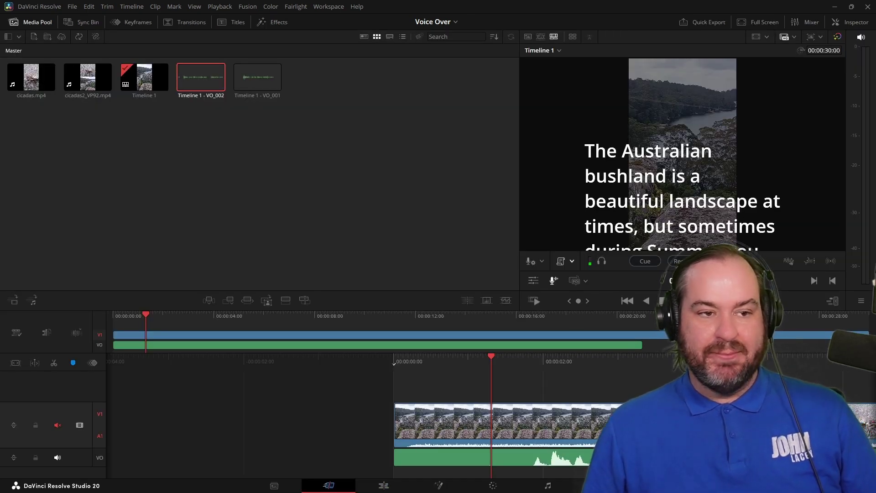
{"action": "key", "text": "space"}
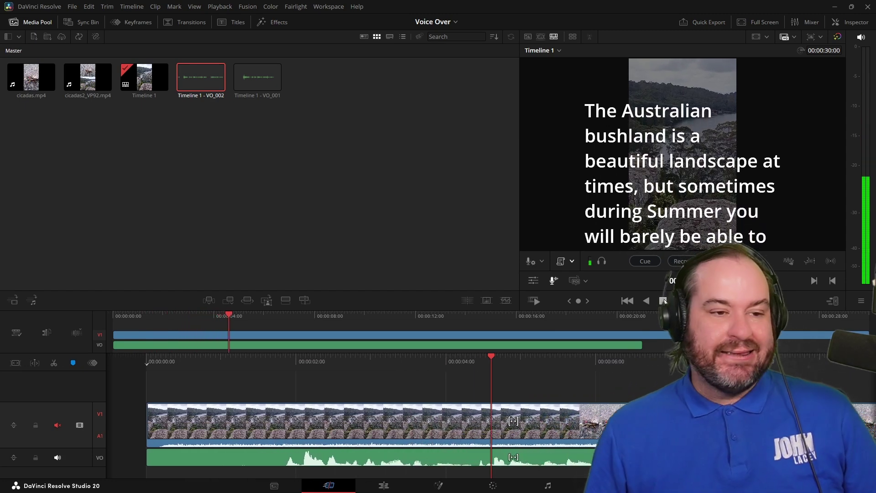
{"action": "key", "text": "space"}
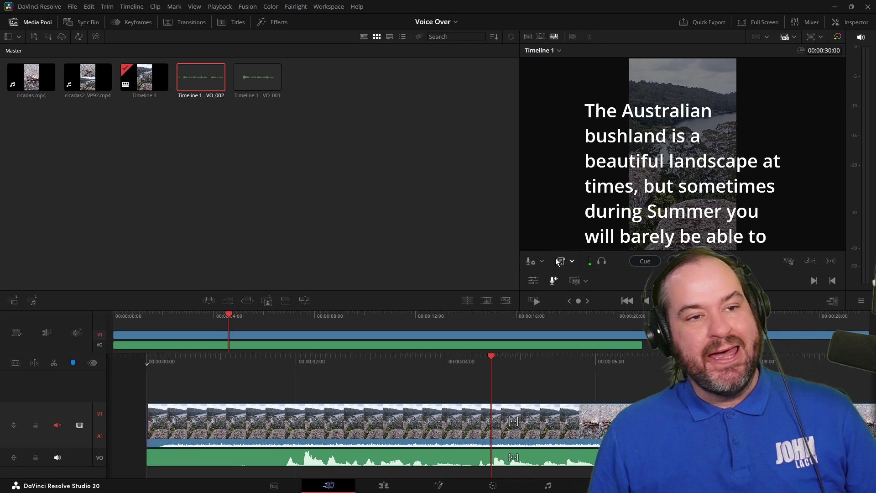
On the Edit page, undo the audio track change to keep an empty Audio 2 track.
{"action": "left_click", "coordinate": [394, 489]}
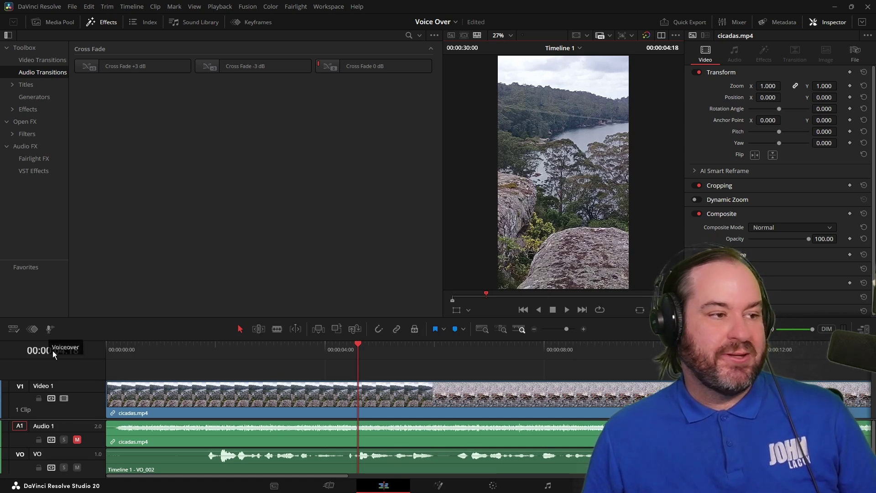
{"action": "right_click", "coordinate": [73, 428]}
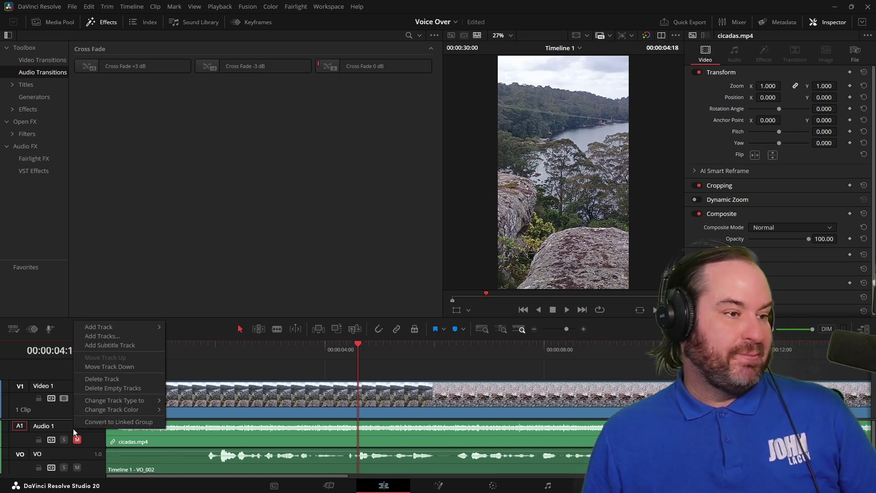
{"action": "mouse_move", "coordinate": [134, 326]}
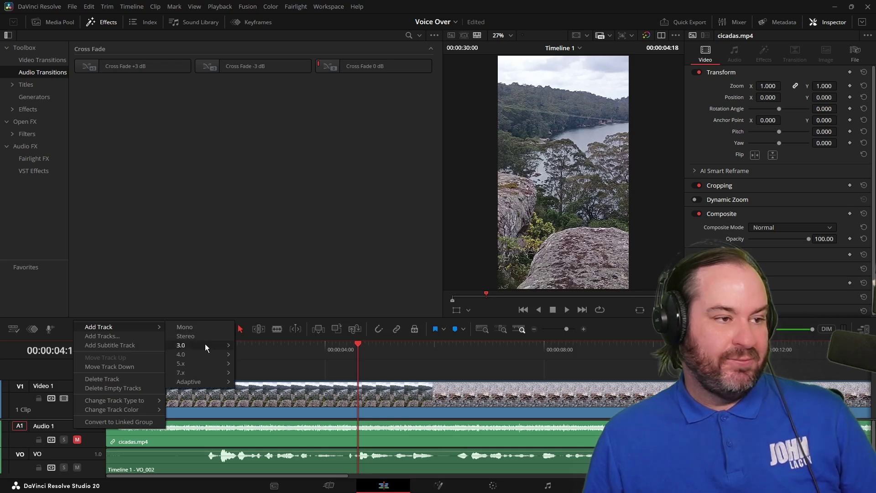
{"action": "key", "text": "ctrl+z"}
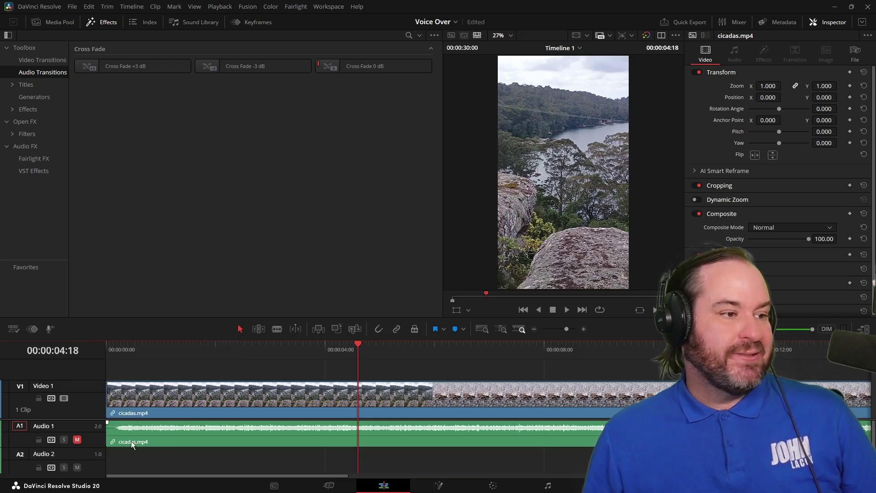
Set the voiceover record track to Audio 2 and start recording a new take.
{"action": "left_click", "coordinate": [50, 326]}
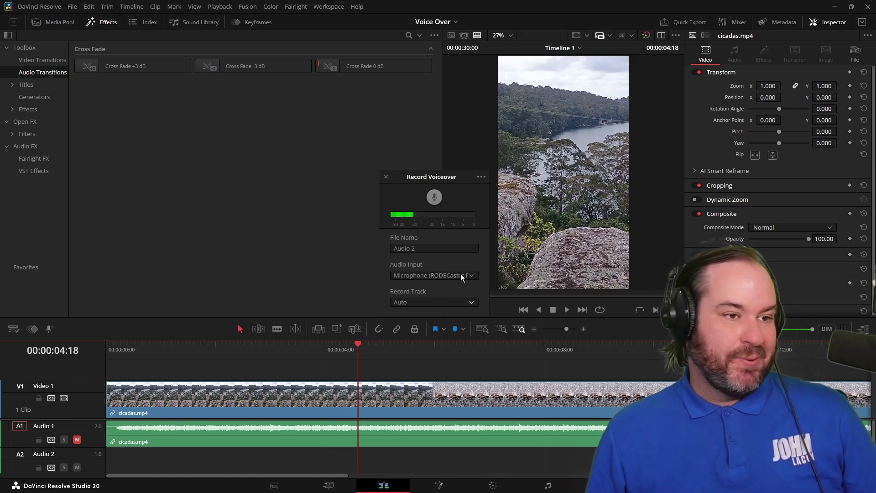
{"action": "left_click", "coordinate": [454, 247]}
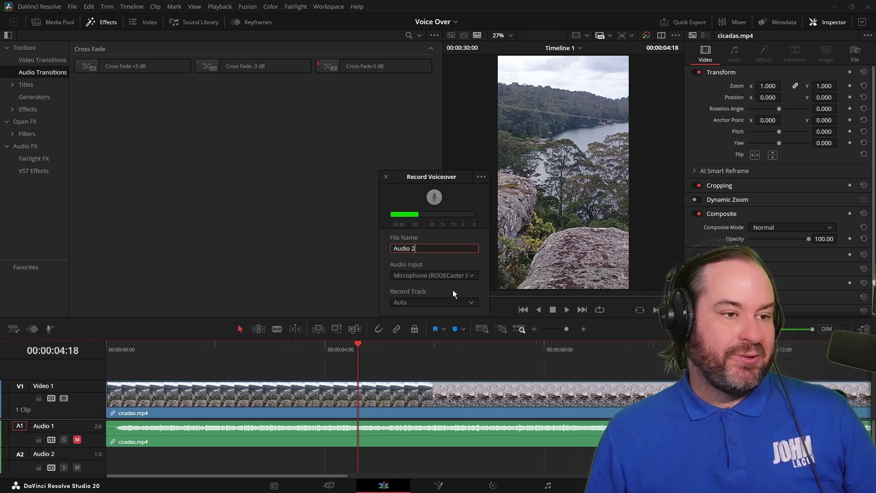
{"action": "left_click", "coordinate": [454, 302]}
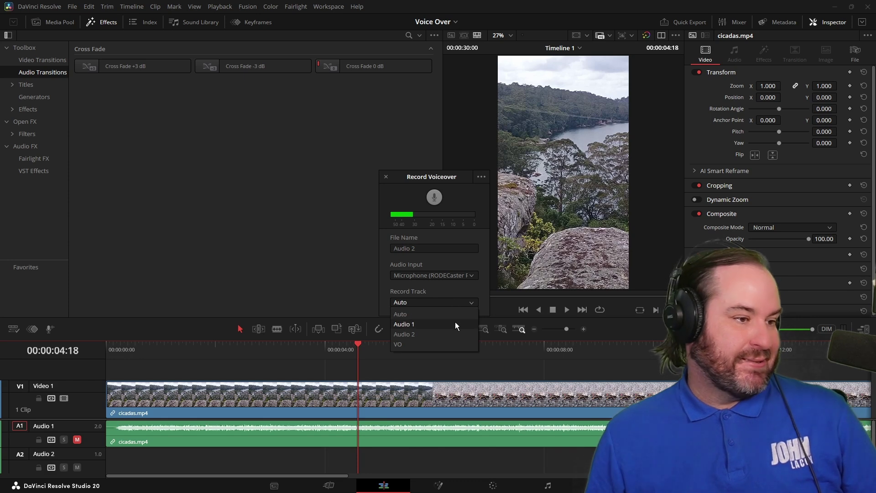
{"action": "left_click", "coordinate": [456, 333]}
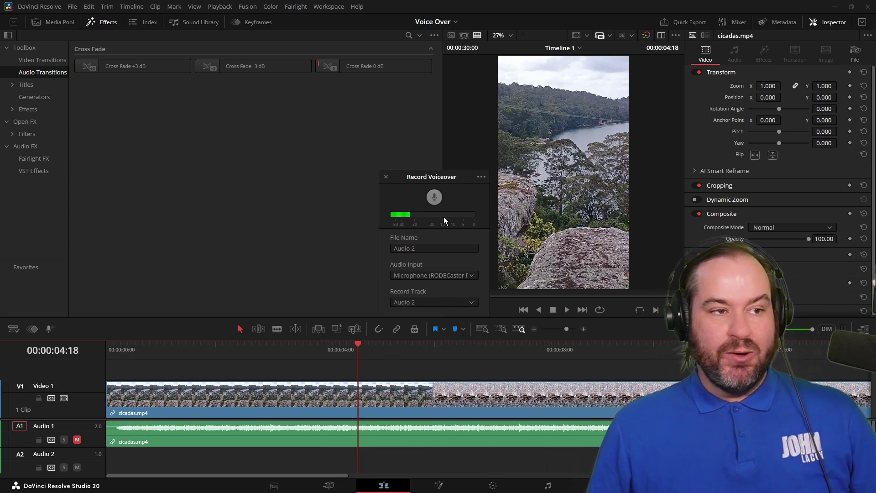
{"action": "left_click", "coordinate": [434, 197]}
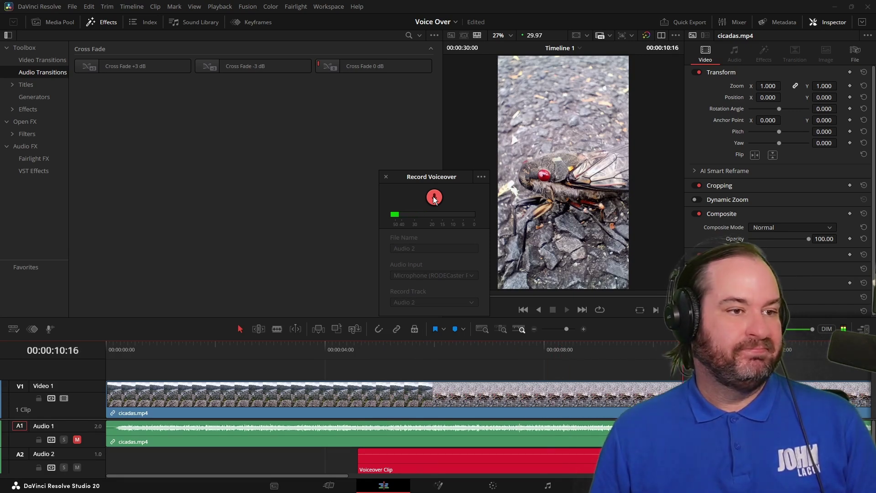
Stop recording, keeping clip Audio 2_001 on Audio 2 from about 00:00:04:18.
{"action": "left_click", "coordinate": [434, 197]}
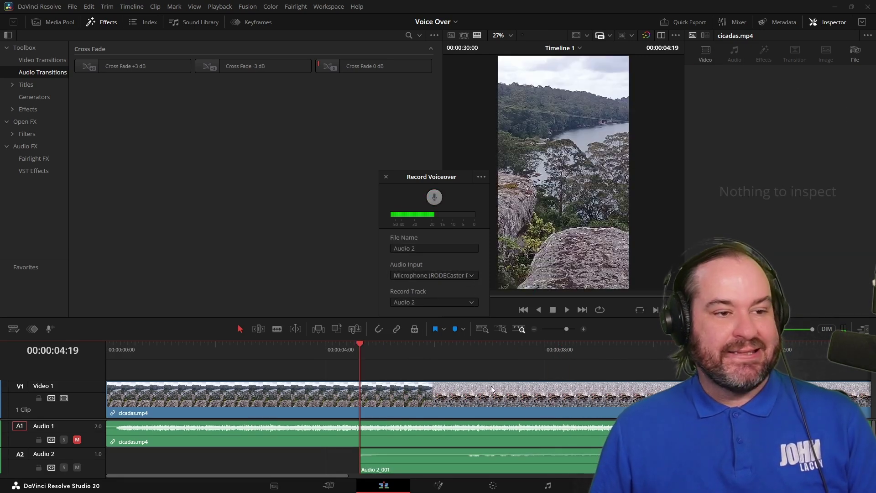